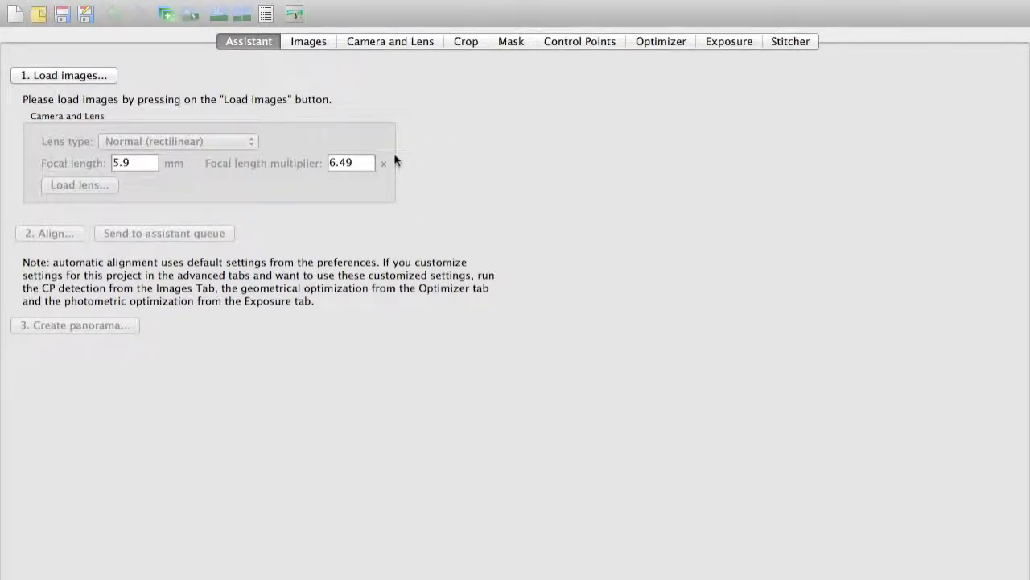
Step: Browse the Sample Pano 02 folder, previewing photos P7010120 through P7010130
{"action": "left_click", "coordinate": [85, 80]}
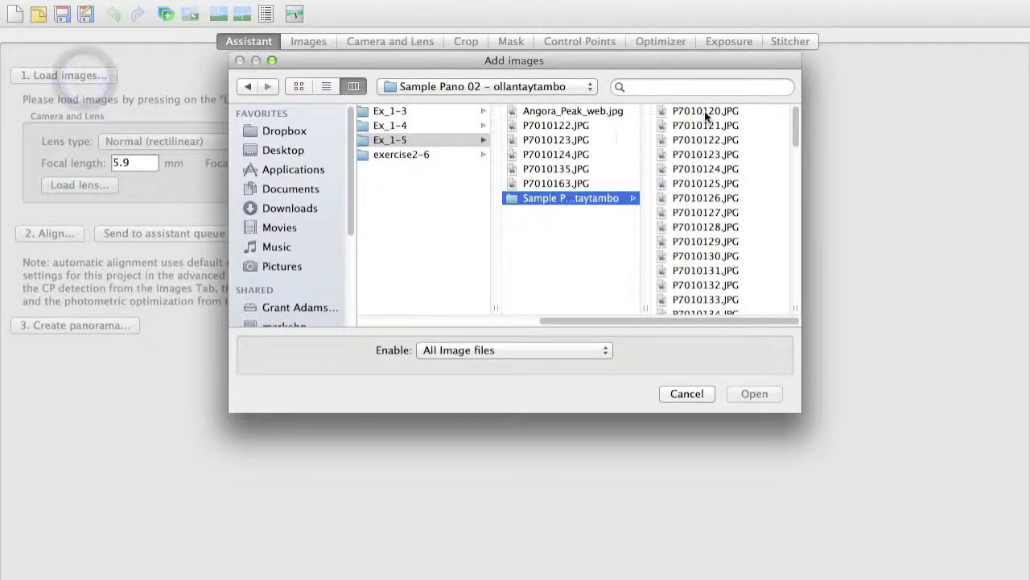
{"action": "left_click", "coordinate": [705, 113]}
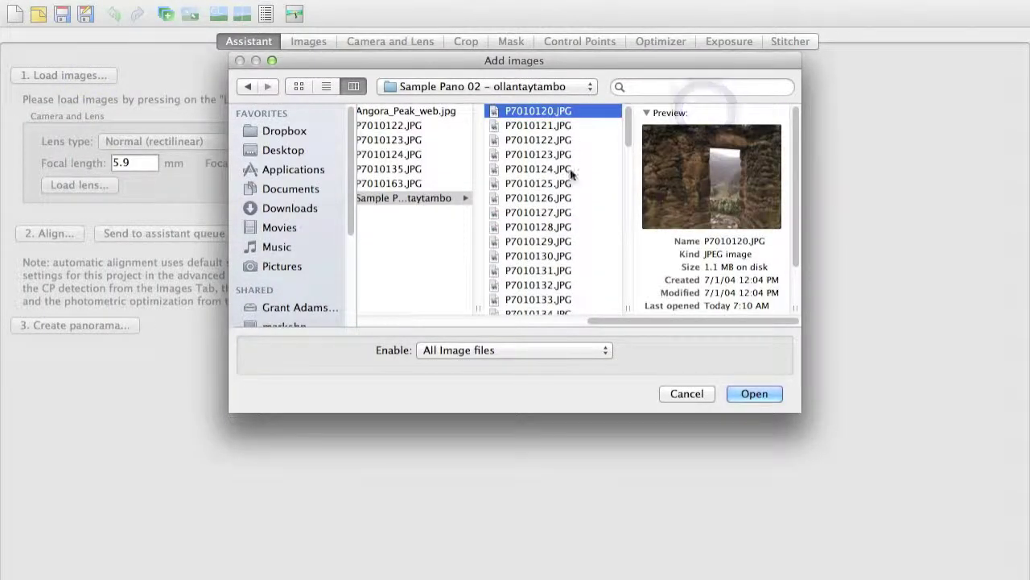
{"action": "scroll", "coordinate": [549, 267], "scroll_direction": "down", "scroll_amount": 7}
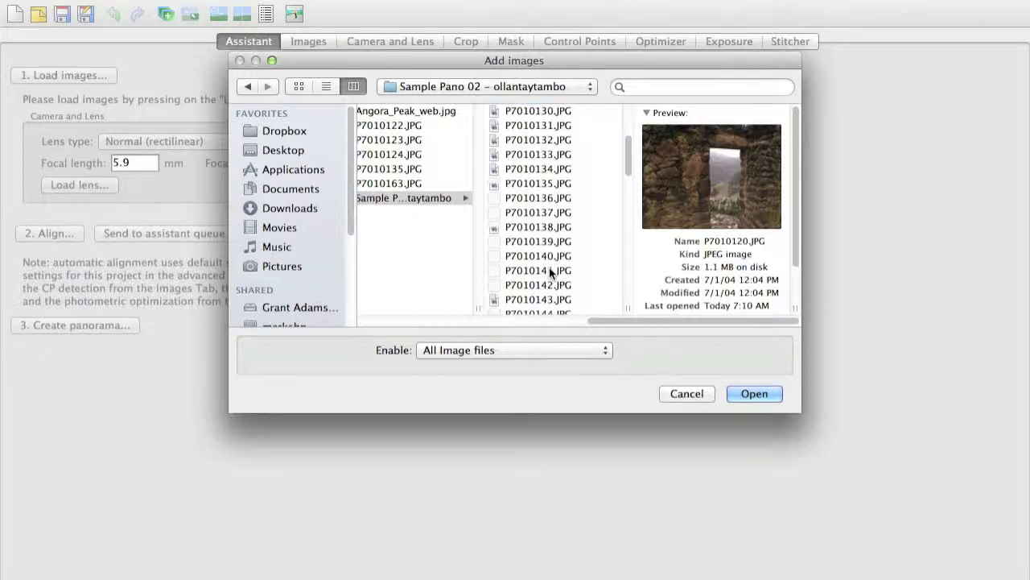
{"action": "scroll", "coordinate": [549, 273], "scroll_direction": "up", "scroll_amount": 7}
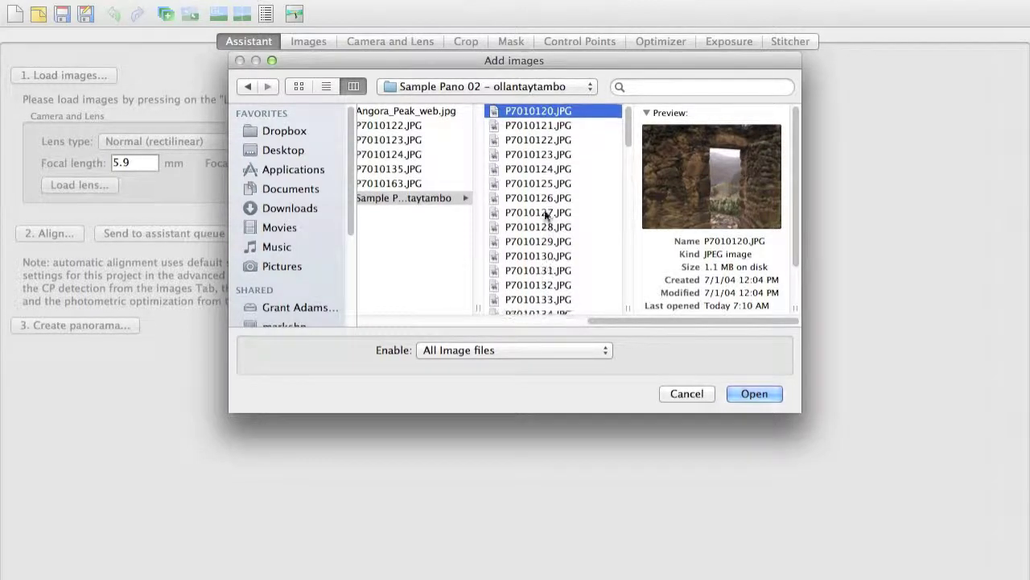
{"action": "left_click", "coordinate": [542, 197]}
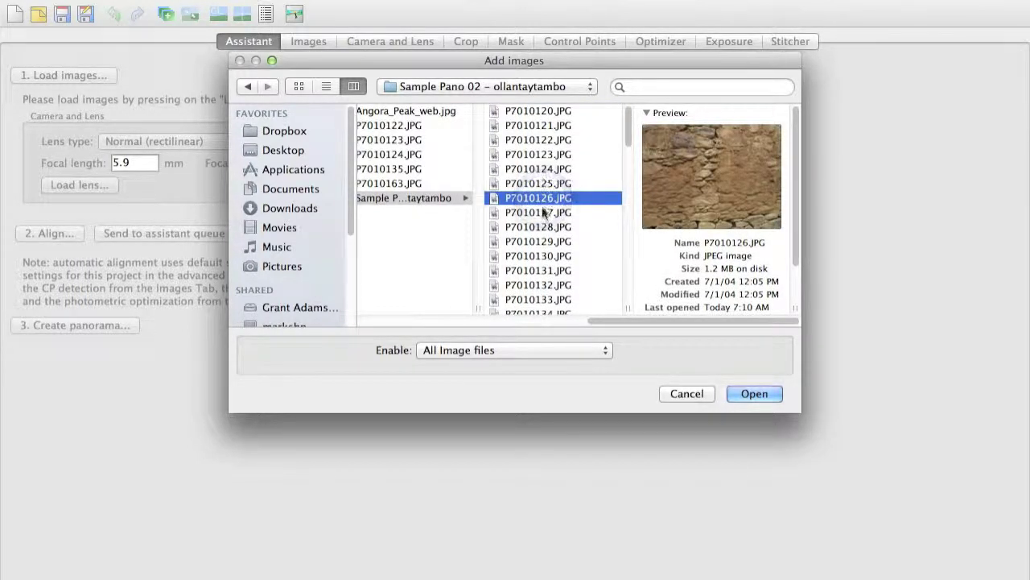
{"action": "left_click", "coordinate": [543, 212]}
{"action": "left_click", "coordinate": [539, 226]}
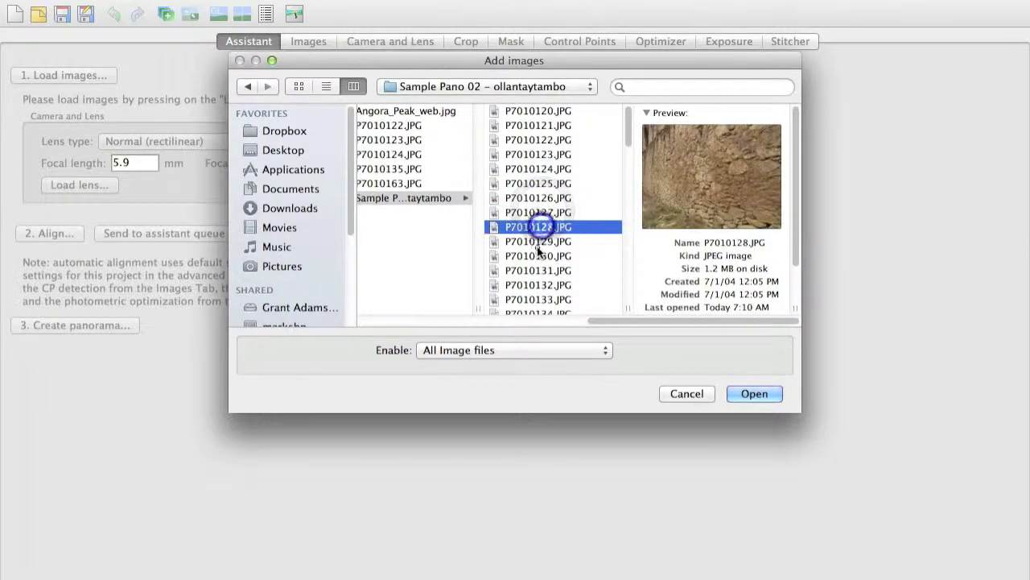
{"action": "left_click", "coordinate": [537, 241]}
{"action": "left_click", "coordinate": [534, 257]}
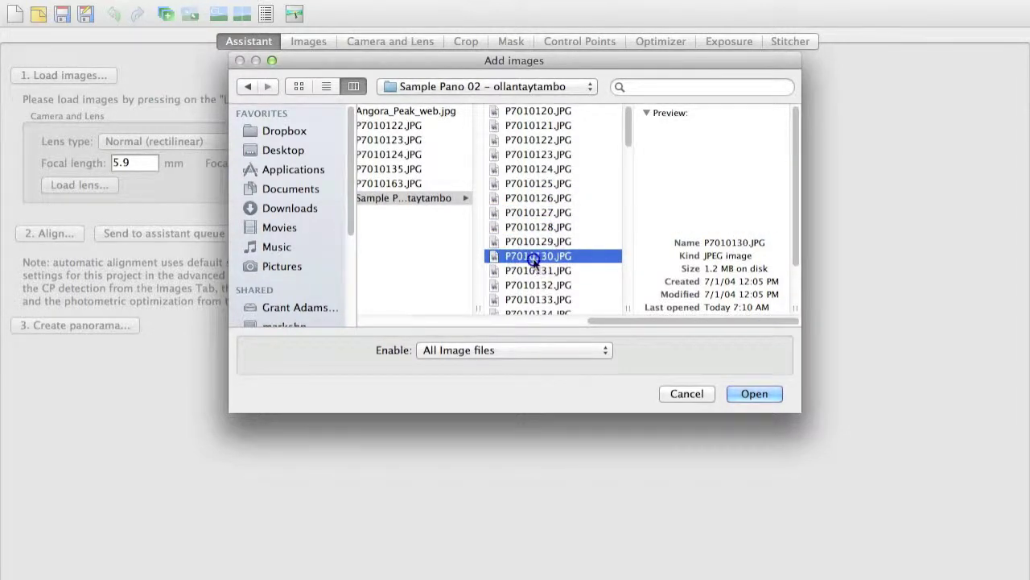
Step: Select P7010120–P7010131 and load all twelve photos into the project
{"action": "key", "text": "Down"}
{"action": "key", "text": "Down"}
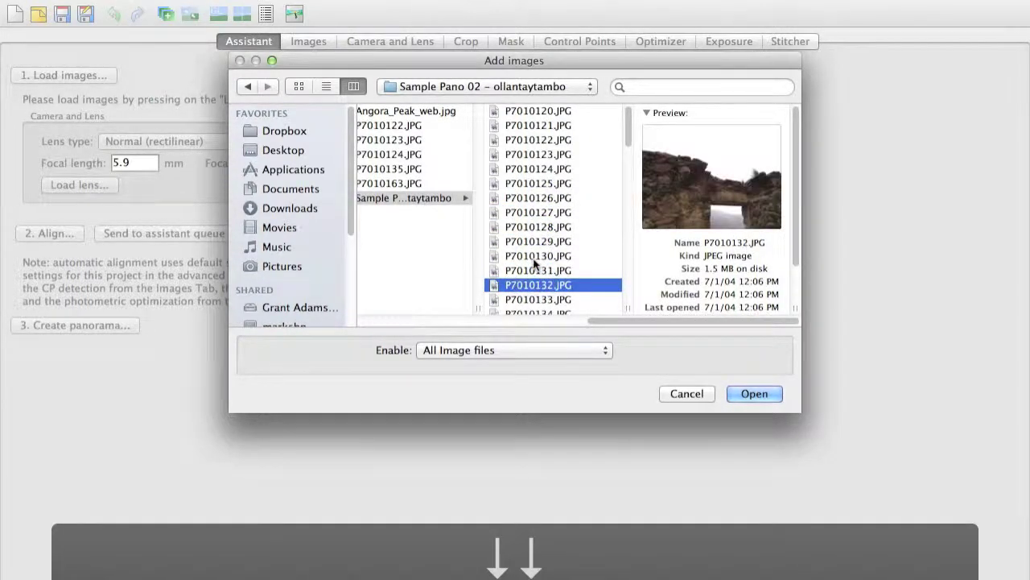
{"action": "key", "text": "Up"}
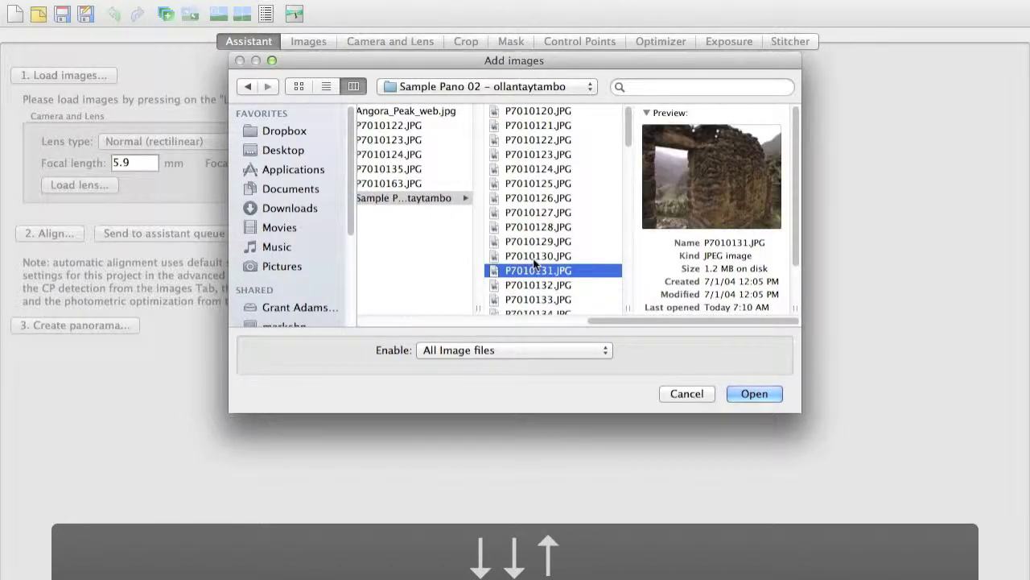
{"action": "key", "text": "shift+Up"}
{"action": "key", "text": "shift+Up"}
{"action": "key", "text": "shift+Up"}
{"action": "key", "text": "shift+Up"}
{"action": "key", "text": "shift+Up"}
{"action": "key", "text": "shift+Up"}
{"action": "key", "text": "shift+Up"}
{"action": "key", "text": "shift+Up"}
{"action": "key", "text": "shift+Up"}
{"action": "key", "text": "shift+Up"}
{"action": "key", "text": "shift+Up"}
{"action": "key", "text": "shift+Up"}
{"action": "key", "text": "shift+Up"}
{"action": "key", "text": "shift+Up"}
{"action": "key", "text": "shift+Up"}
{"action": "key", "text": "shift+Up"}
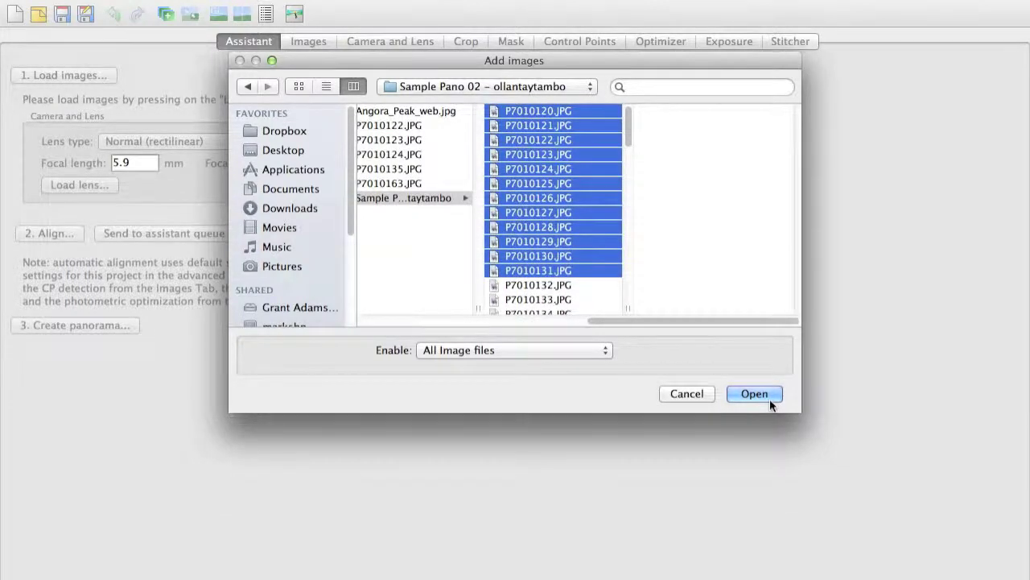
{"action": "left_click", "coordinate": [770, 400]}
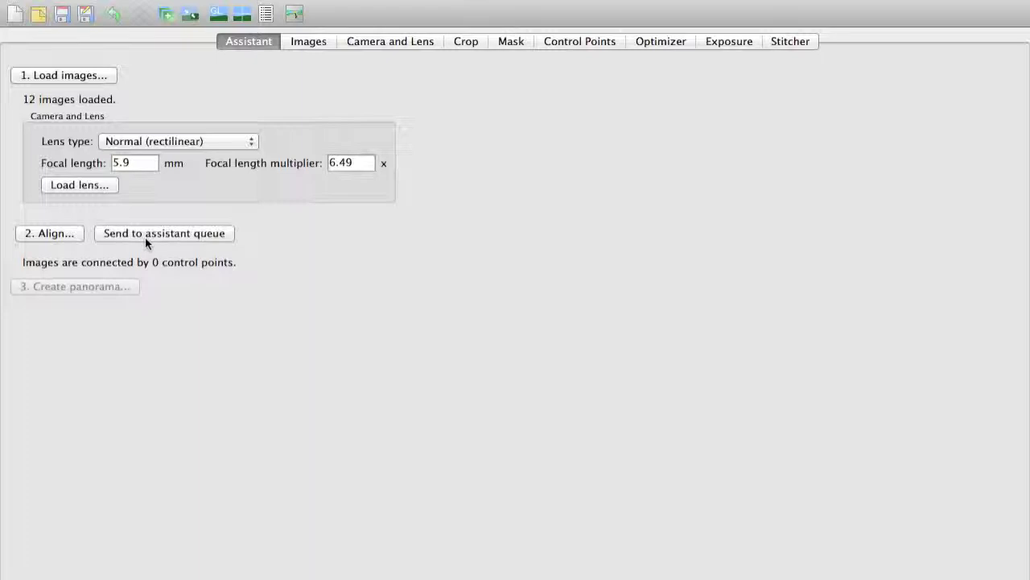
Step: Run 2. Align... on the twelve images until the Fast Panorama preview appears
{"action": "left_click", "coordinate": [69, 239]}
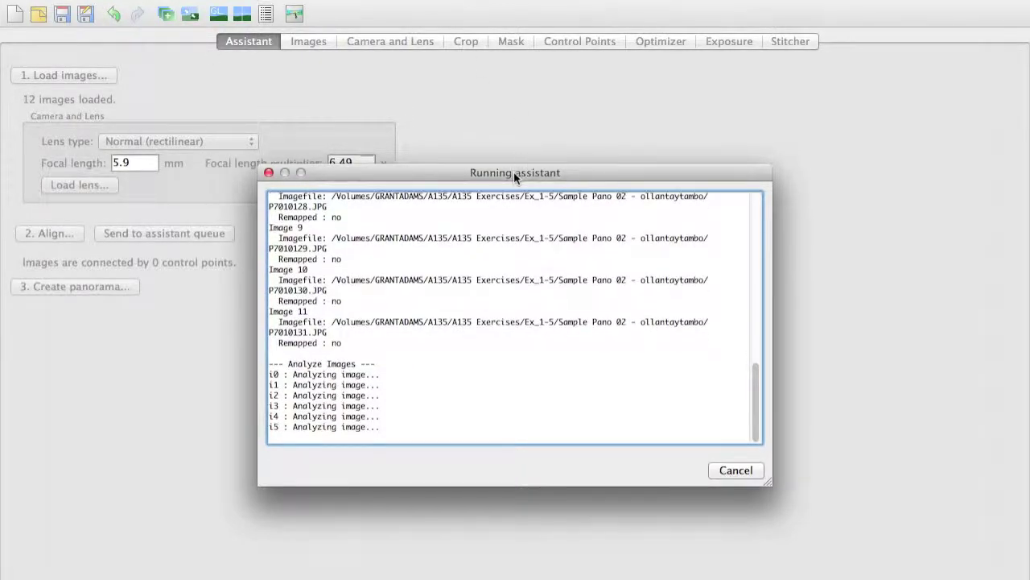
{"action": "left_click_drag", "start_coordinate": [513, 173], "coordinate": [511, 142]}
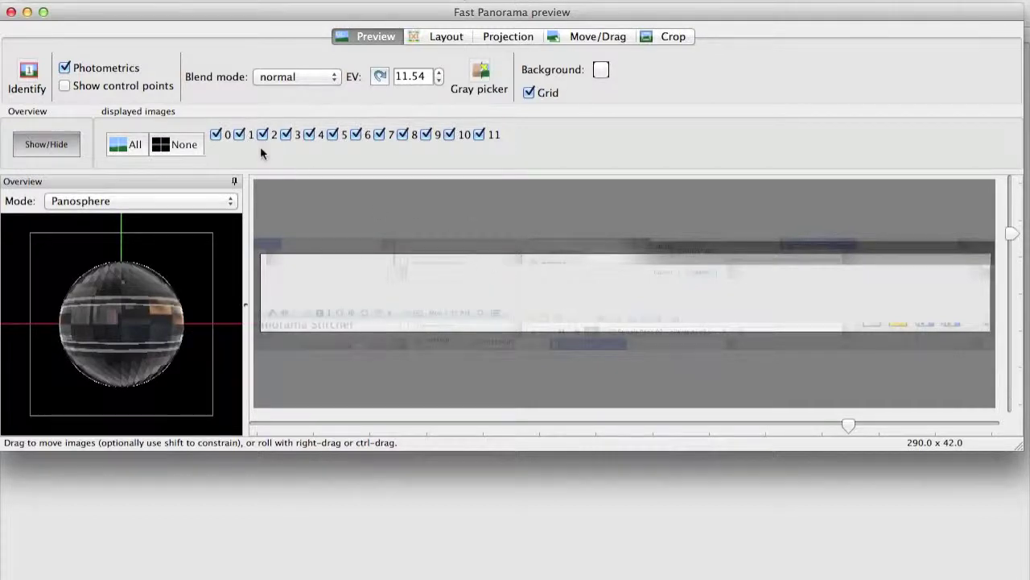
Step: Toggle all images off and on in the fast preview and widen its horizontal field of view
{"action": "left_click", "coordinate": [170, 147]}
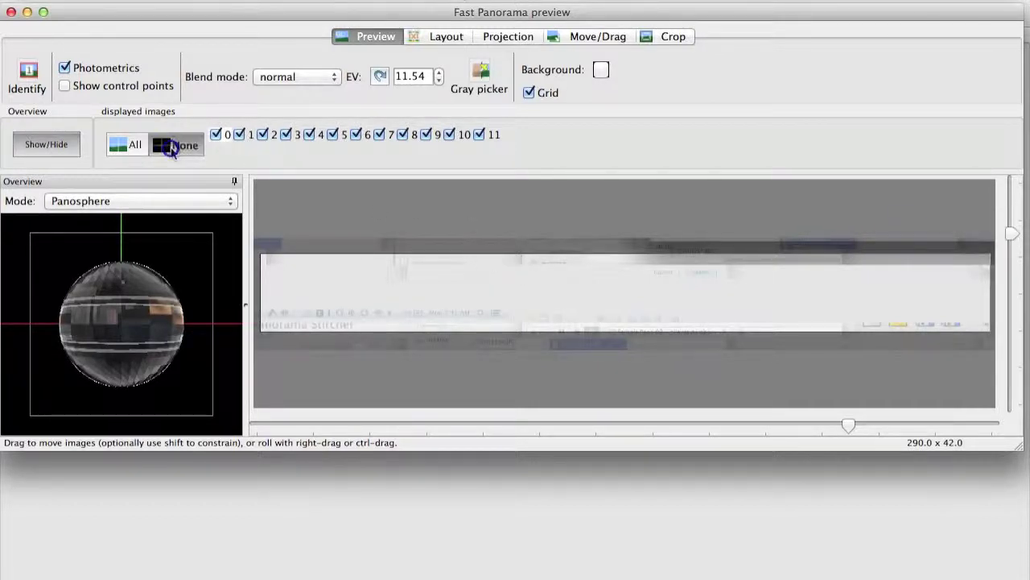
{"action": "left_click", "coordinate": [138, 145]}
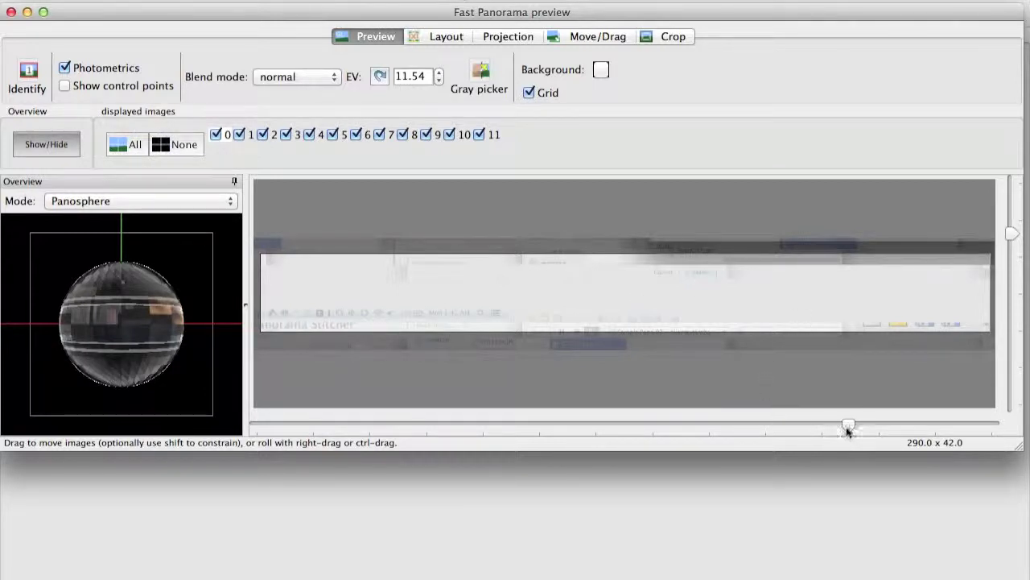
{"action": "left_click_drag", "start_coordinate": [848, 431], "coordinate": [891, 426]}
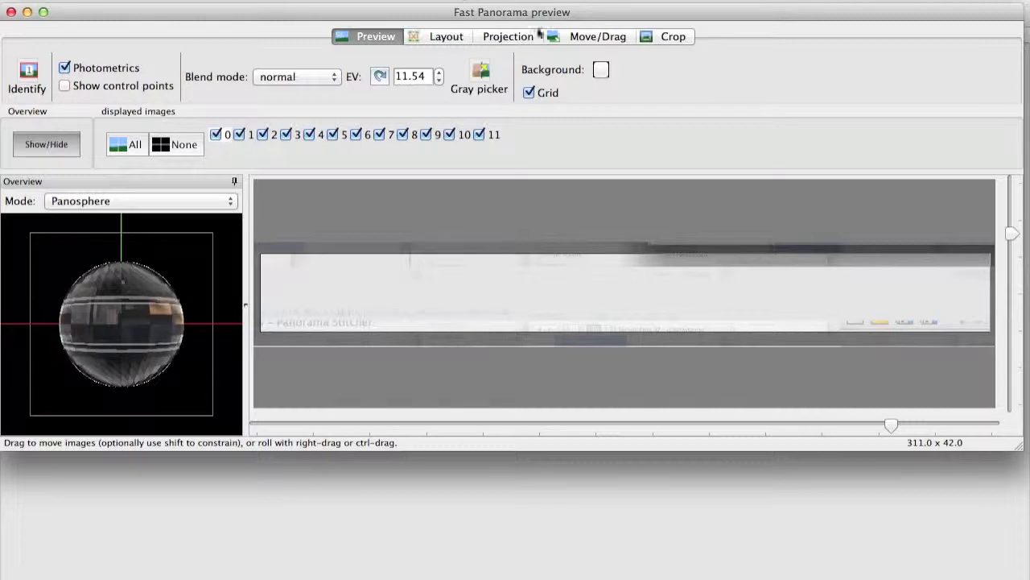
Step: Close the fast panorama preview and bring up the View menu
{"action": "left_click", "coordinate": [11, 12]}
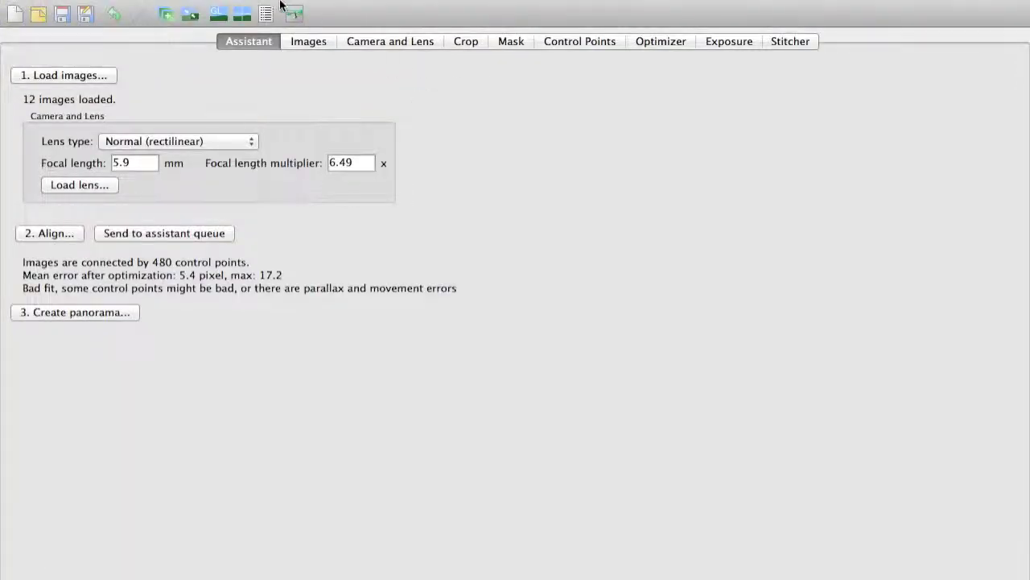
{"action": "left_click", "coordinate": [173, 0]}
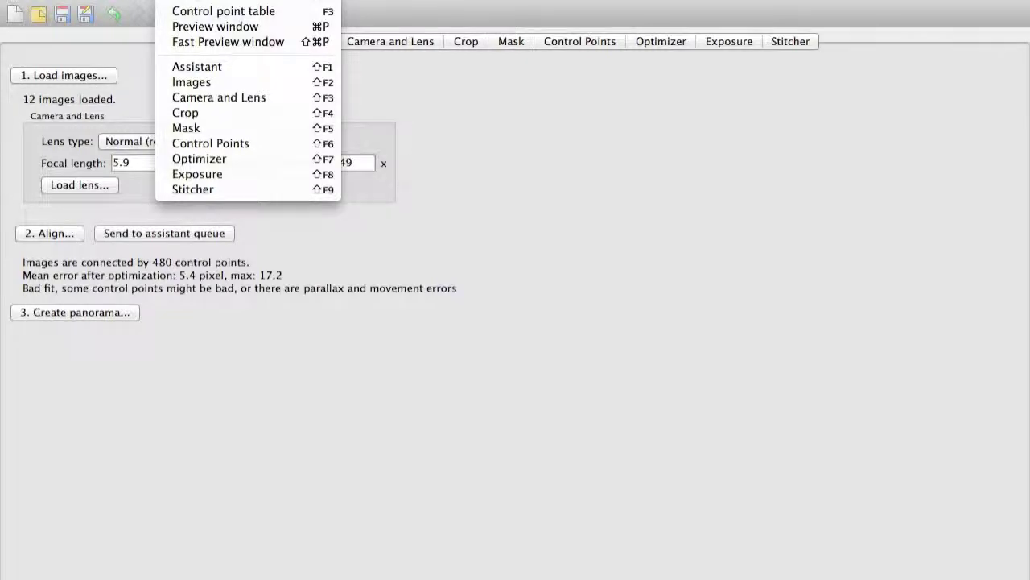
{"action": "mouse_move", "coordinate": [214, 0]}
{"action": "mouse_move", "coordinate": [173, 0]}
Step: Show the Preview window, toggle image 1 off and on, and enlarge the vertical field of view
{"action": "left_click", "coordinate": [192, 28]}
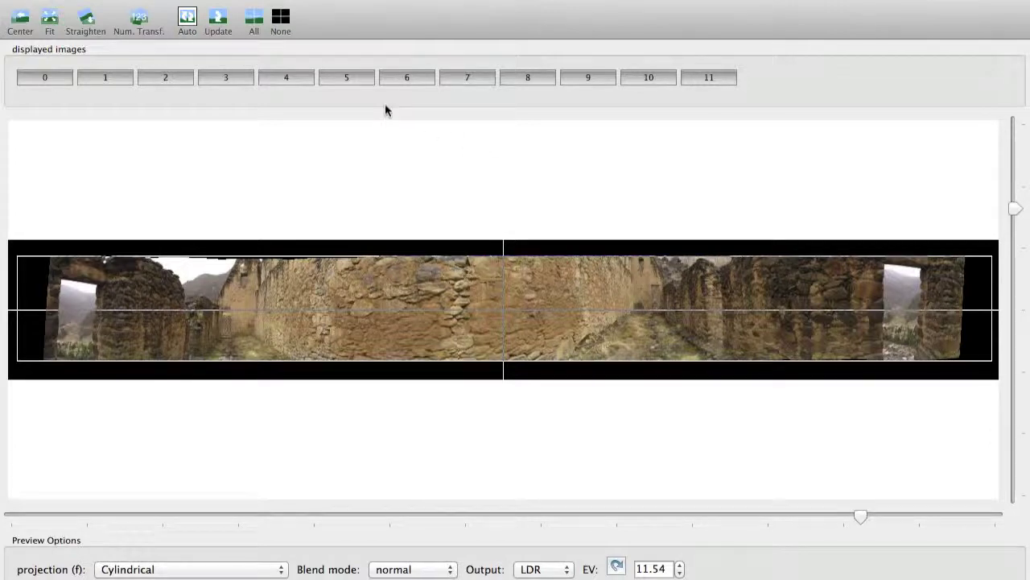
{"action": "left_click", "coordinate": [118, 75]}
{"action": "left_click", "coordinate": [117, 75]}
{"action": "left_click_drag", "start_coordinate": [1013, 208], "coordinate": [1015, 313]}
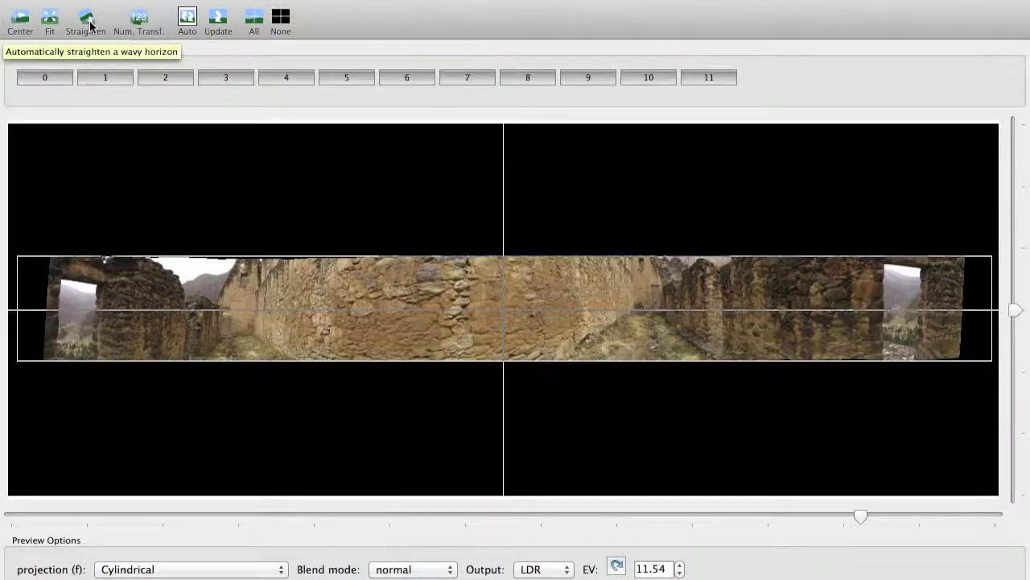
Step: Close the preview, review the Images and Camera and Lens settings, then show image 1 under Crop
{"action": "left_click", "coordinate": [12, 3]}
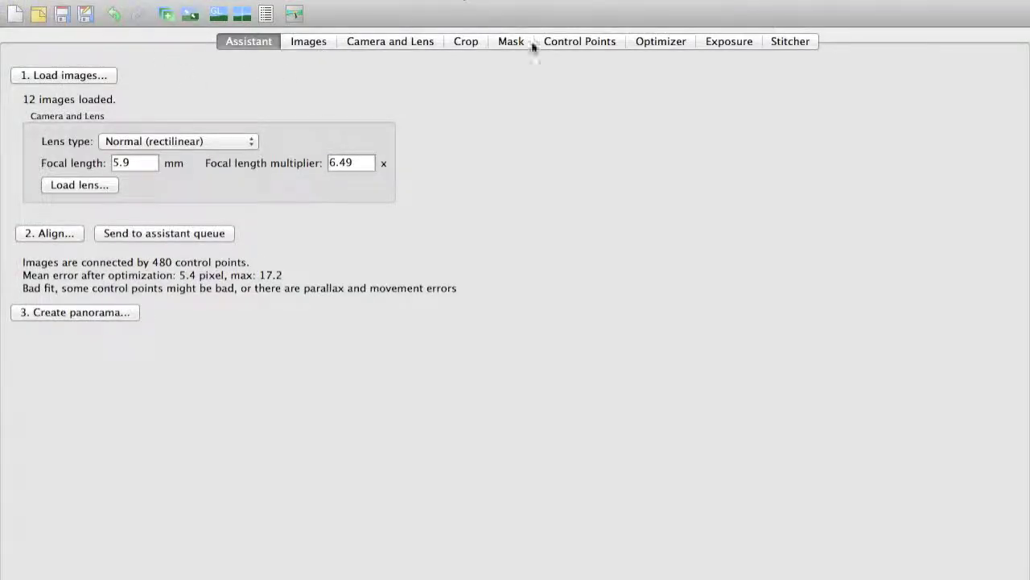
{"action": "left_click", "coordinate": [308, 43]}
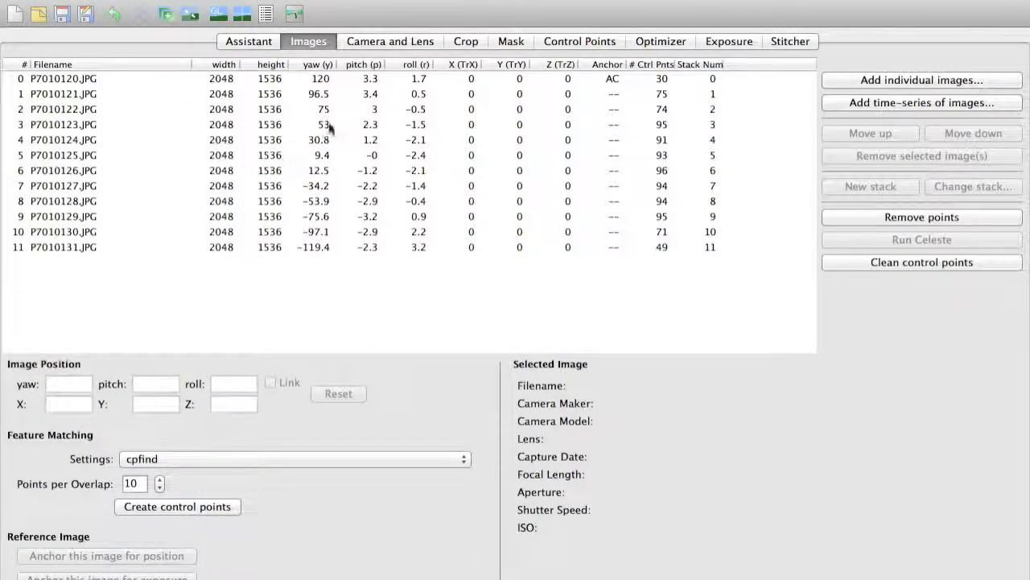
{"action": "left_click", "coordinate": [393, 41]}
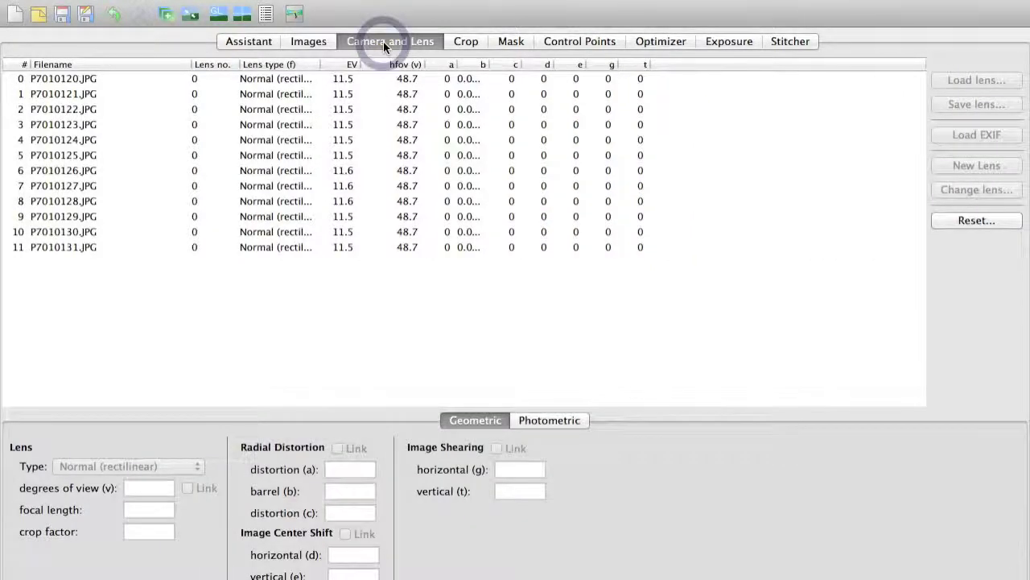
{"action": "left_click", "coordinate": [470, 41]}
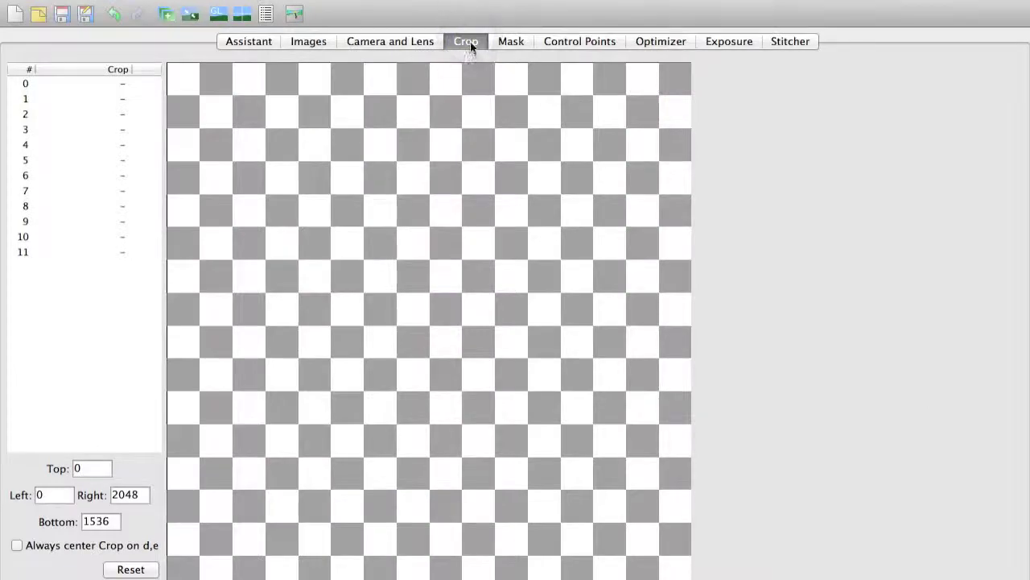
{"action": "left_click", "coordinate": [71, 101]}
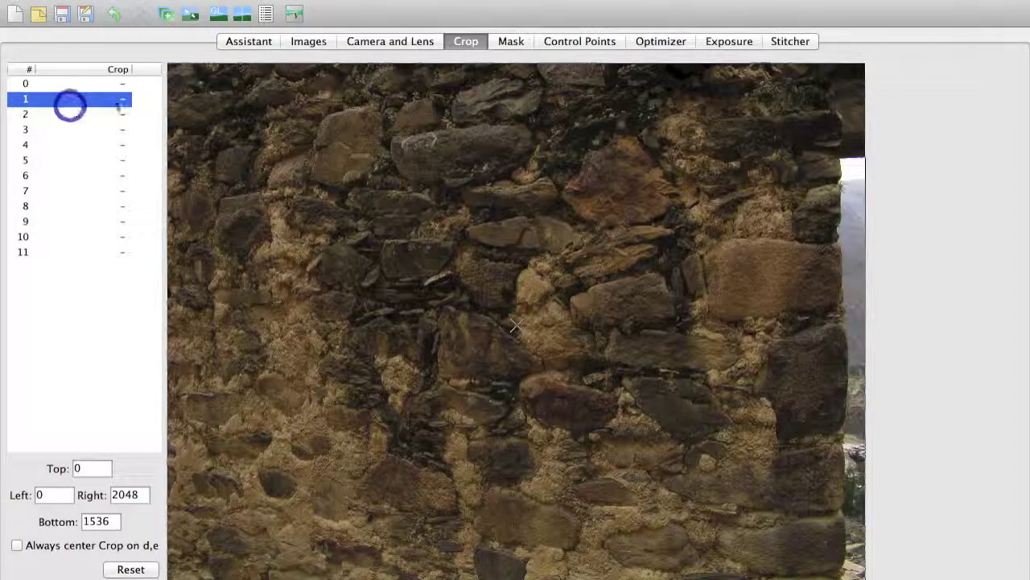
Step: Draw a small Exclude region polygon mask over the stone lintel on image 0
{"action": "left_click", "coordinate": [520, 45]}
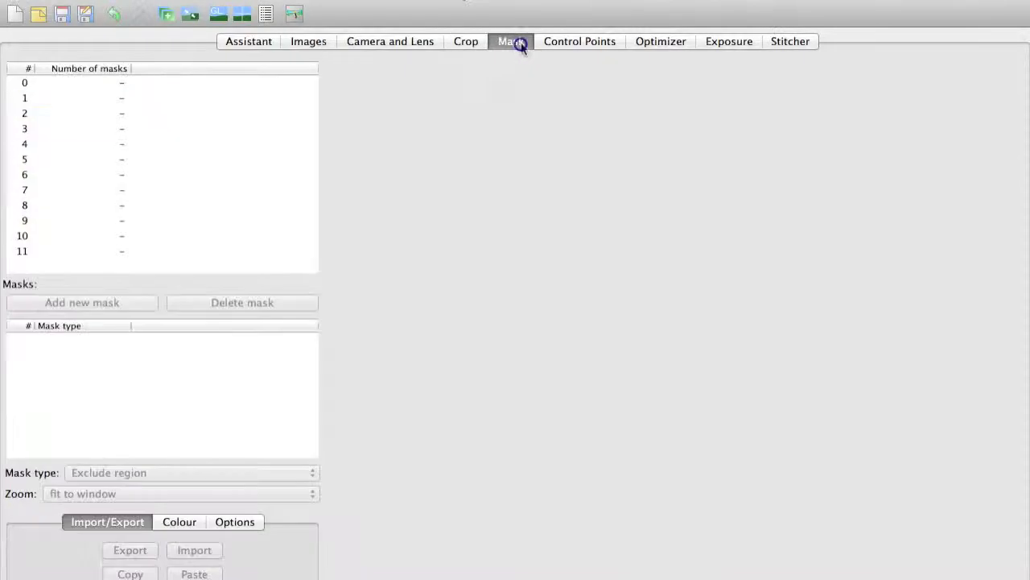
{"action": "left_click", "coordinate": [51, 86]}
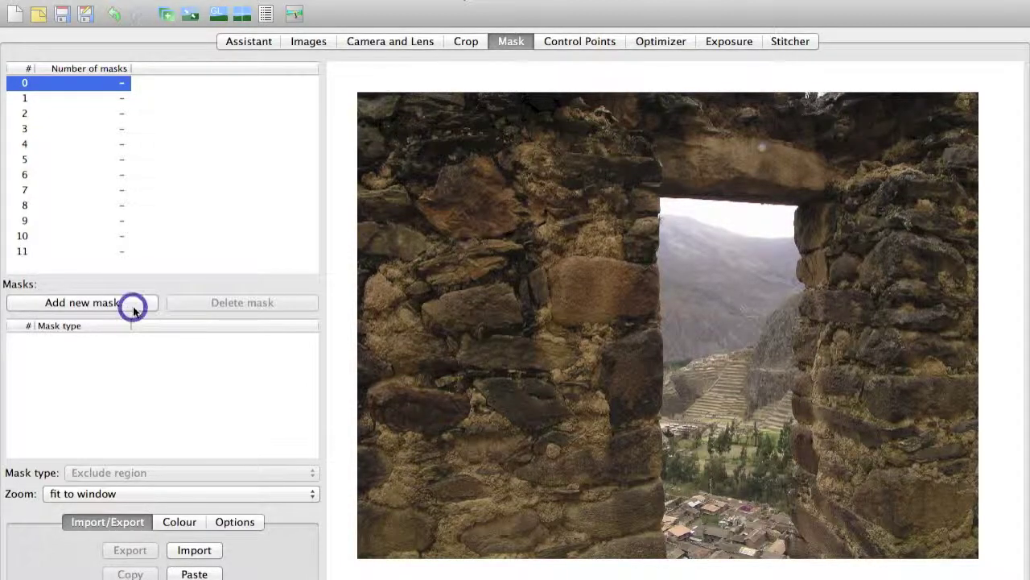
{"action": "left_click", "coordinate": [753, 138]}
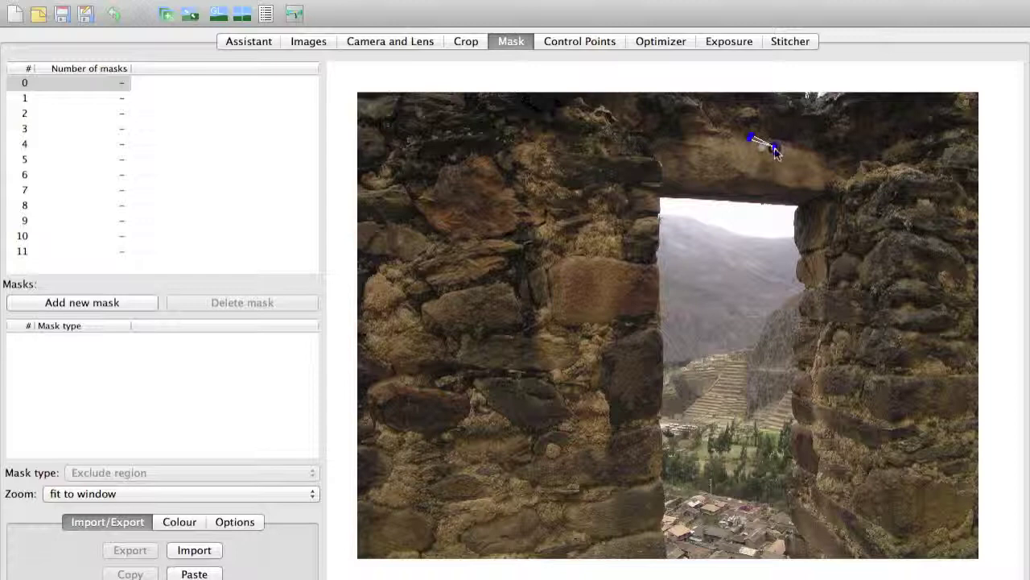
{"action": "left_click", "coordinate": [776, 133]}
{"action": "right_click", "coordinate": [769, 137]}
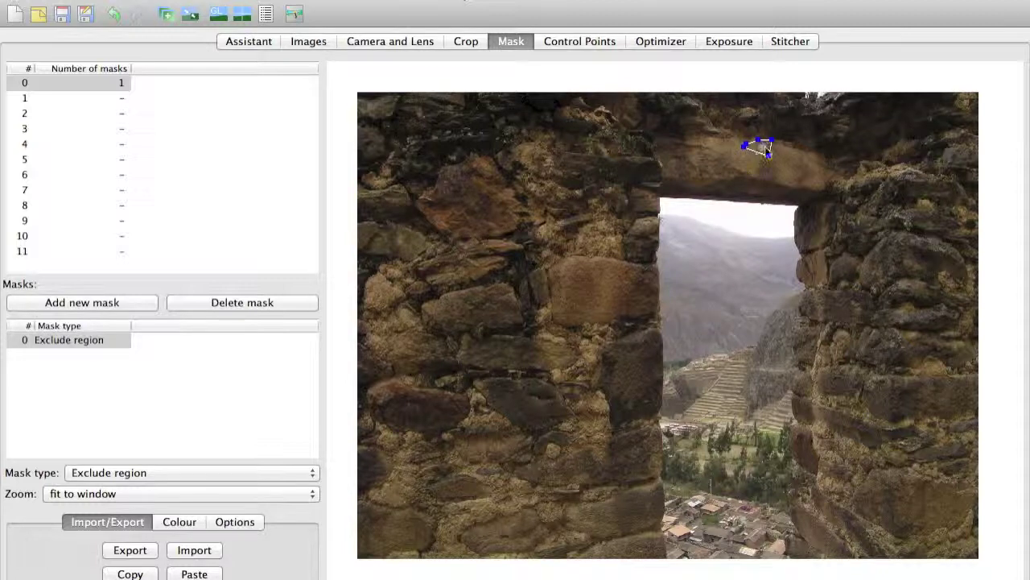
Step: Pair image 1 with image 0 and add control point 25 on the wall edge beside the window
{"action": "left_click", "coordinate": [580, 42]}
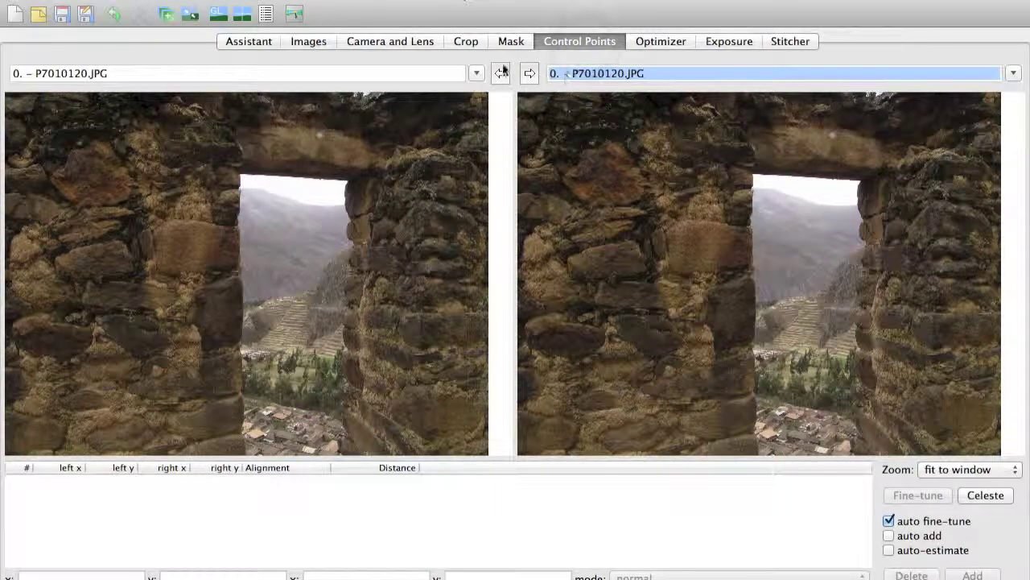
{"action": "left_click", "coordinate": [476, 73]}
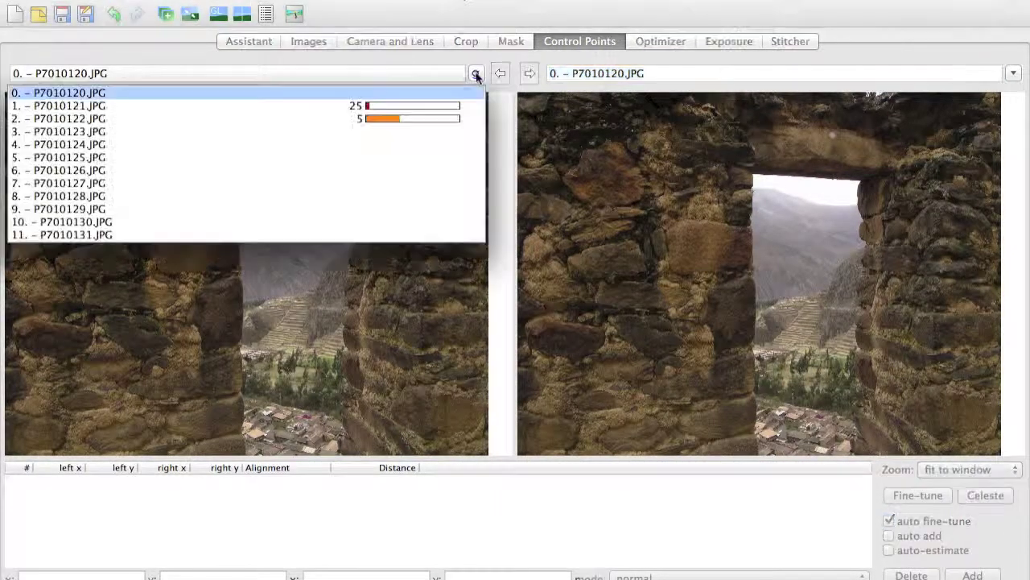
{"action": "left_click", "coordinate": [431, 109]}
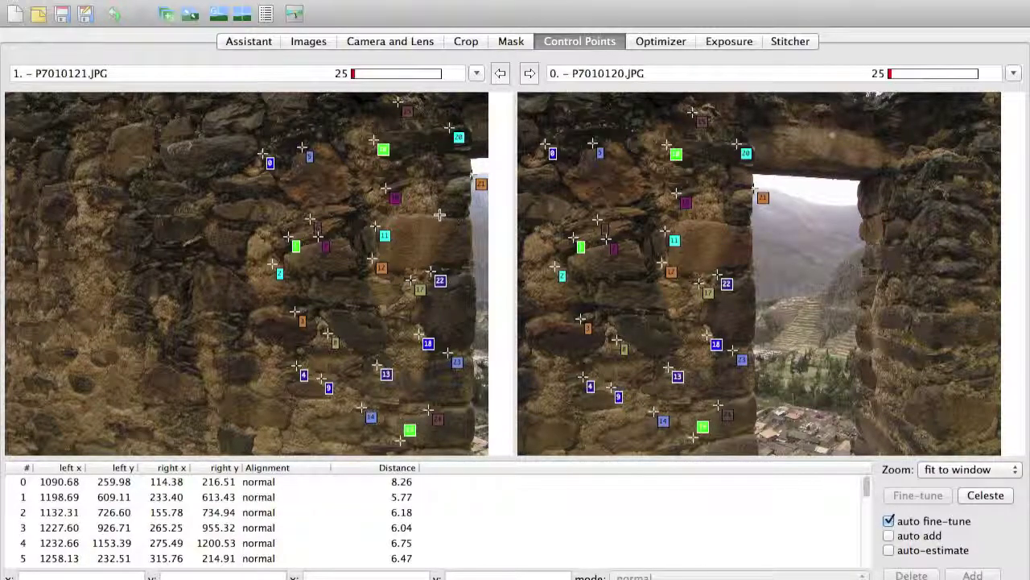
{"action": "left_click", "coordinate": [441, 215]}
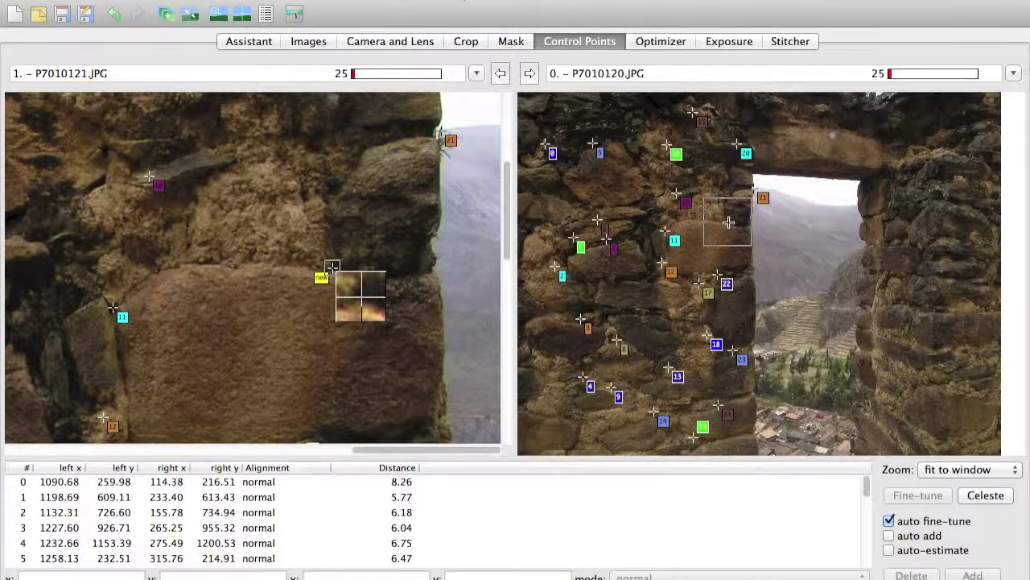
{"action": "left_click", "coordinate": [726, 223]}
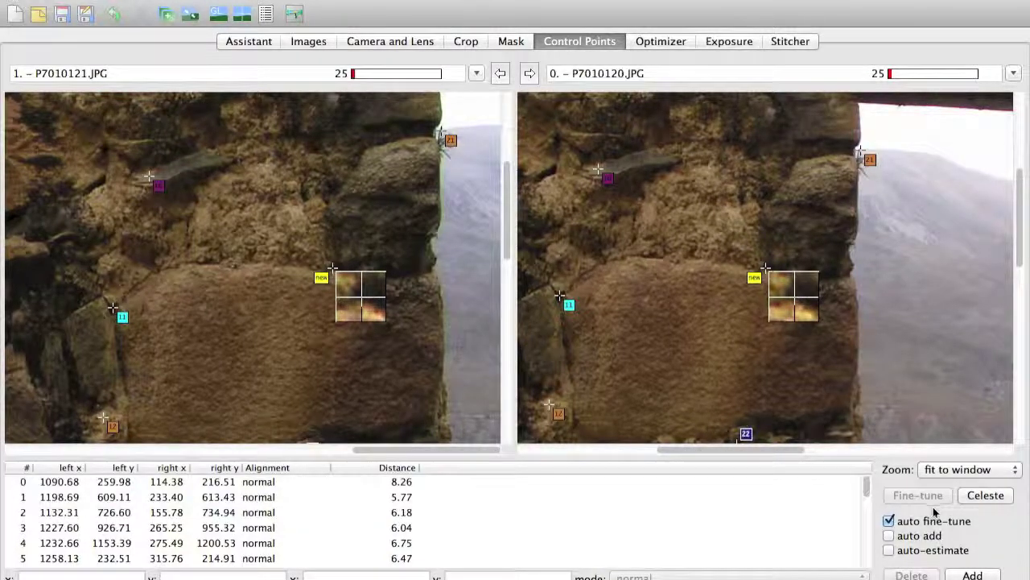
{"action": "left_click", "coordinate": [987, 575]}
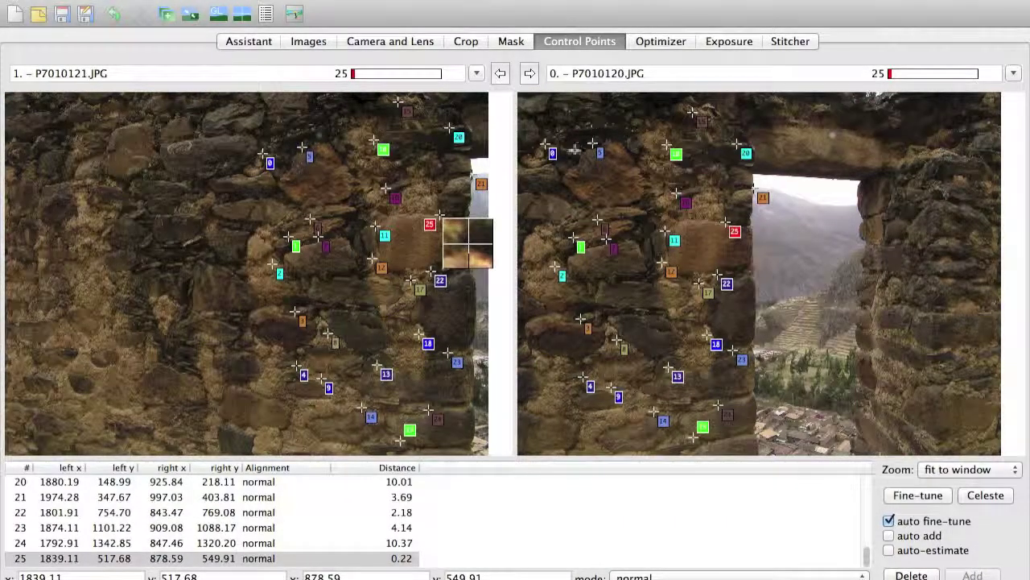
Step: Check the geometric Optimizer presets without changing them
{"action": "left_click", "coordinate": [652, 42]}
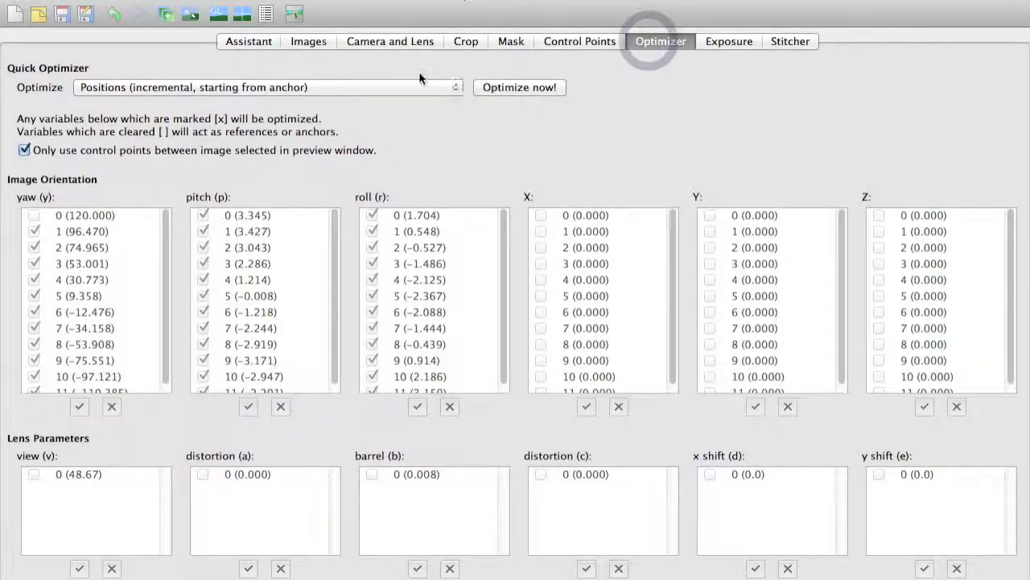
{"action": "left_click", "coordinate": [376, 87]}
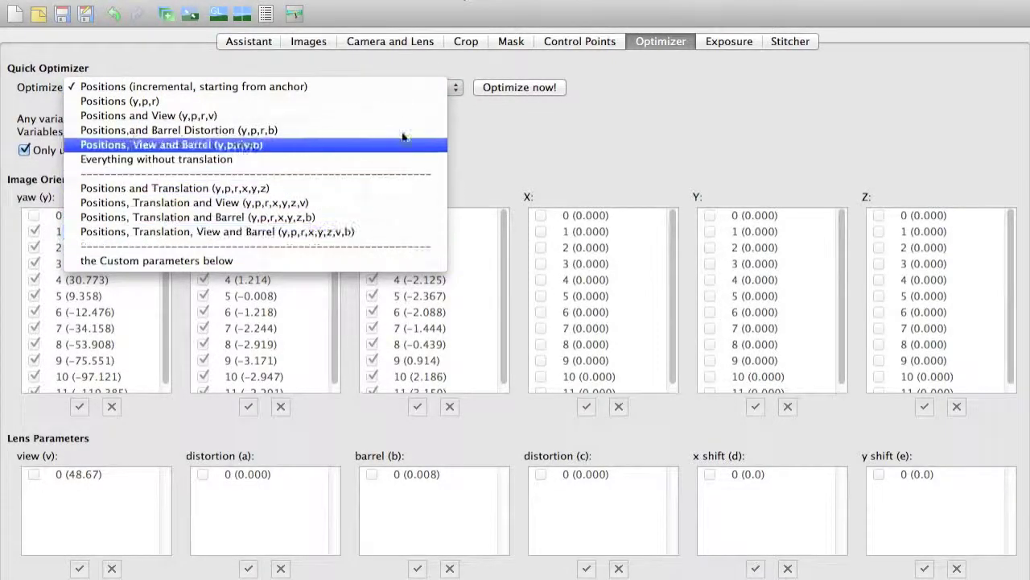
{"action": "left_click", "coordinate": [496, 145]}
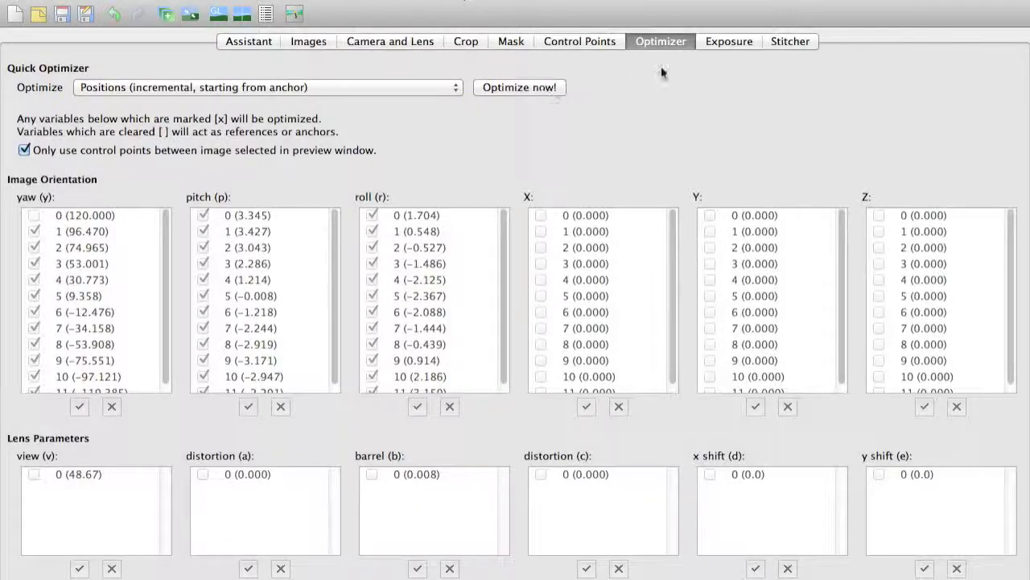
Step: Review the Exposure optimization presets, keeping Low dynamic range
{"action": "left_click", "coordinate": [724, 44]}
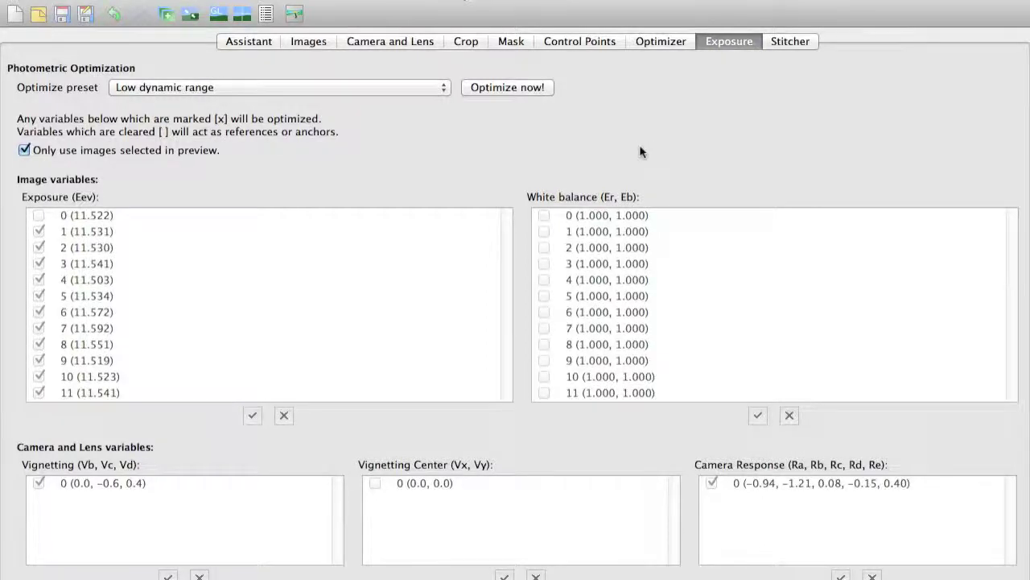
{"action": "left_click", "coordinate": [420, 88]}
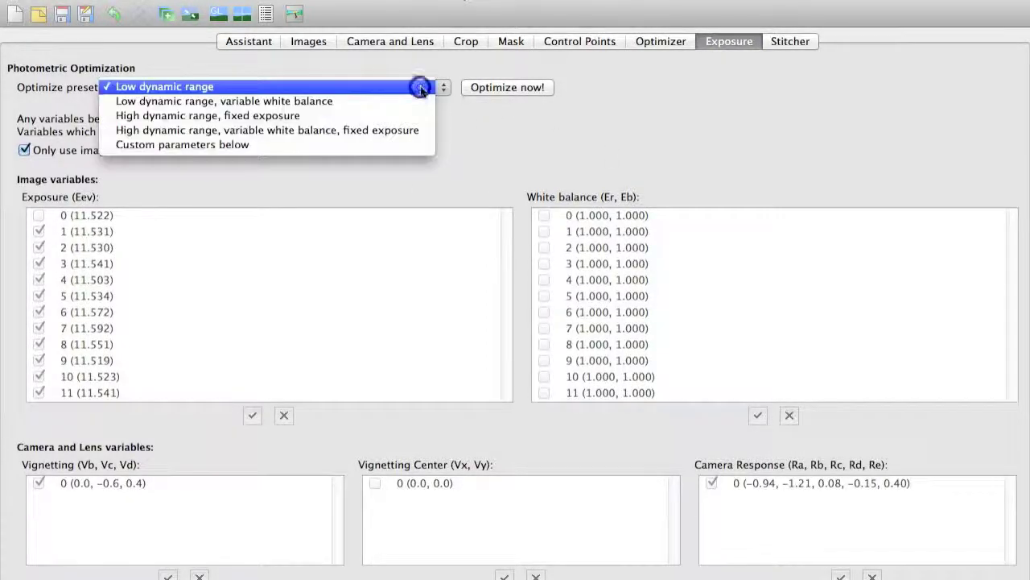
{"action": "left_click", "coordinate": [471, 147]}
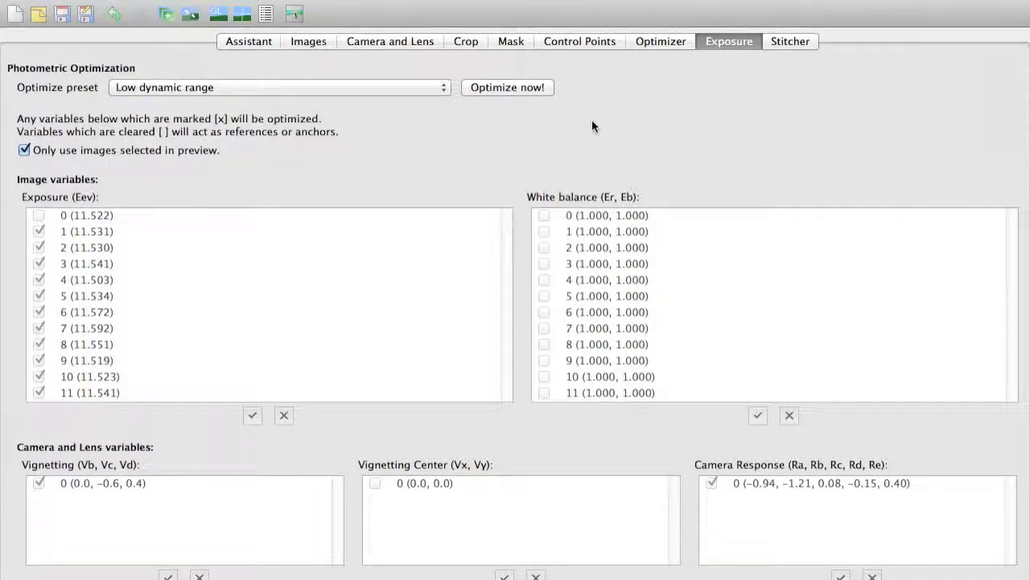
Step: Set the projection to Equirectangular and recalculate the field of view to 290×44°
{"action": "left_click", "coordinate": [791, 47]}
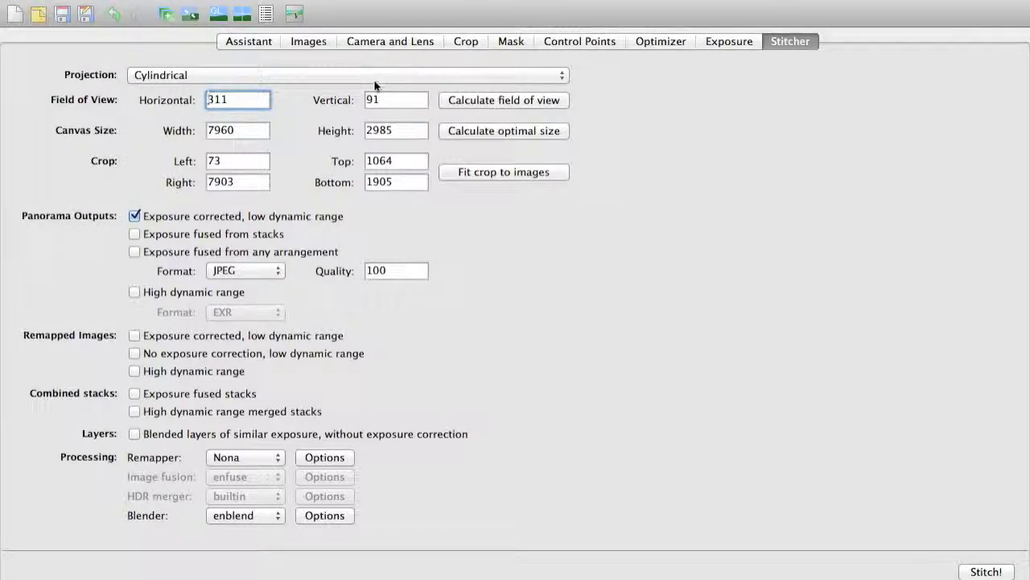
{"action": "left_click", "coordinate": [304, 75]}
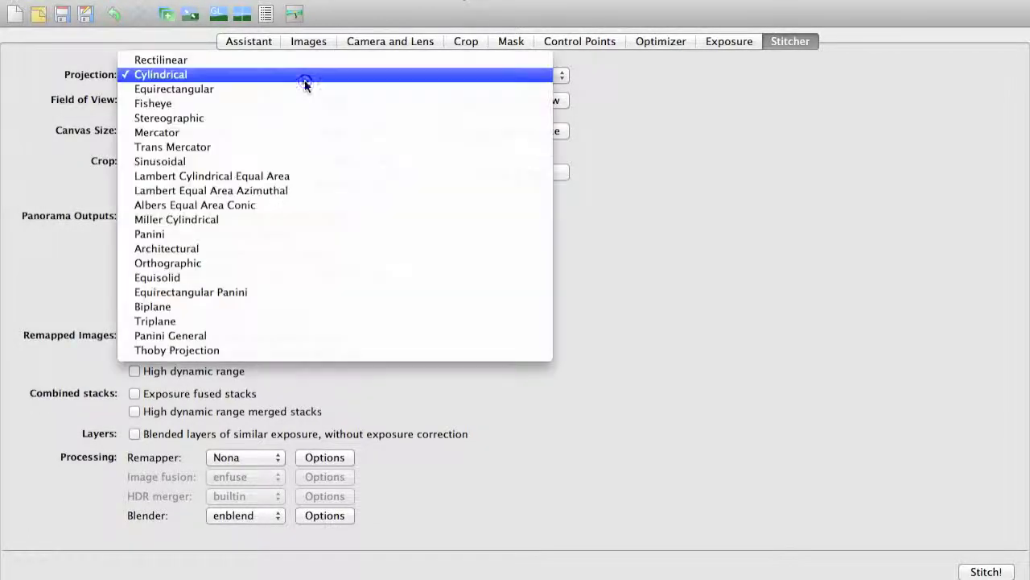
{"action": "left_click", "coordinate": [303, 88]}
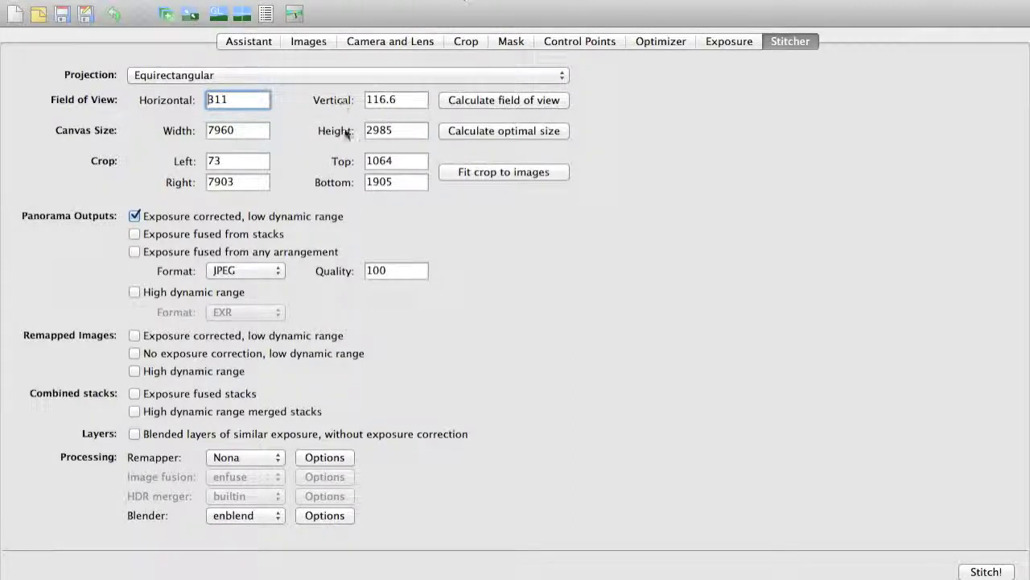
{"action": "left_click", "coordinate": [461, 102]}
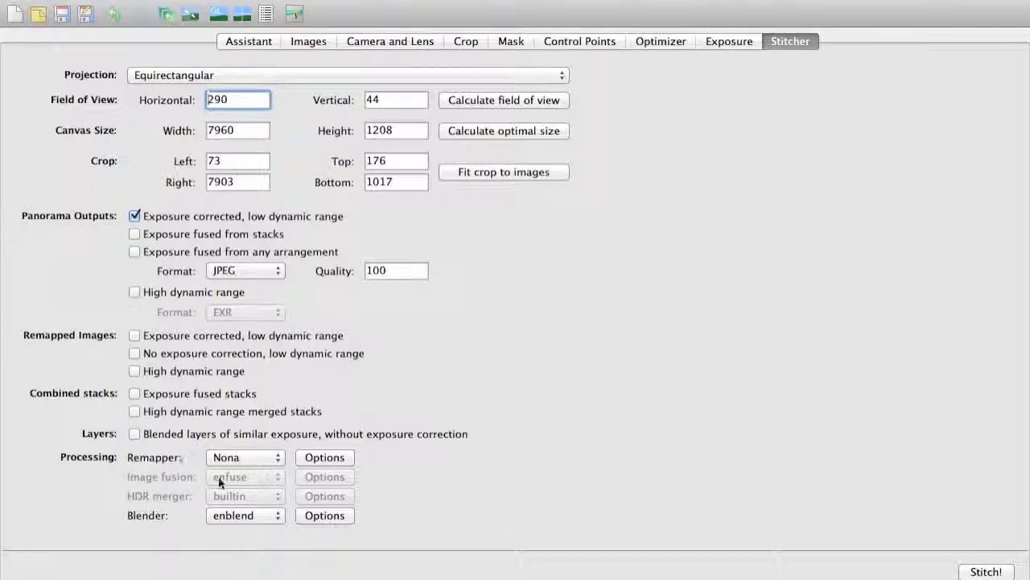
Step: Check the remapper and blender choices, keeping Nona and enblend
{"action": "left_click", "coordinate": [276, 457]}
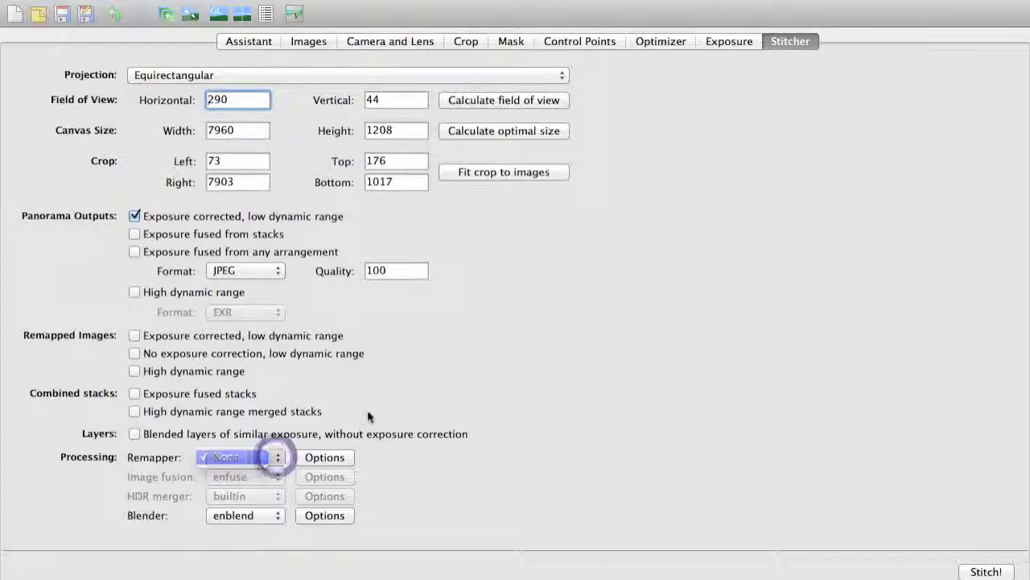
{"action": "left_click", "coordinate": [271, 457]}
{"action": "left_click", "coordinate": [240, 516]}
{"action": "left_click", "coordinate": [239, 517]}
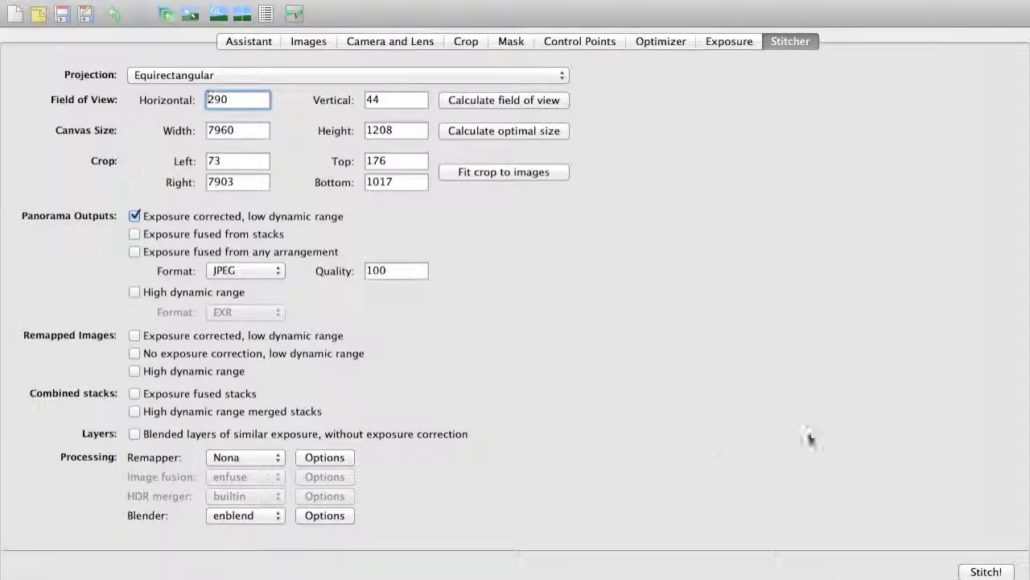
{"action": "left_click", "coordinate": [989, 570]}
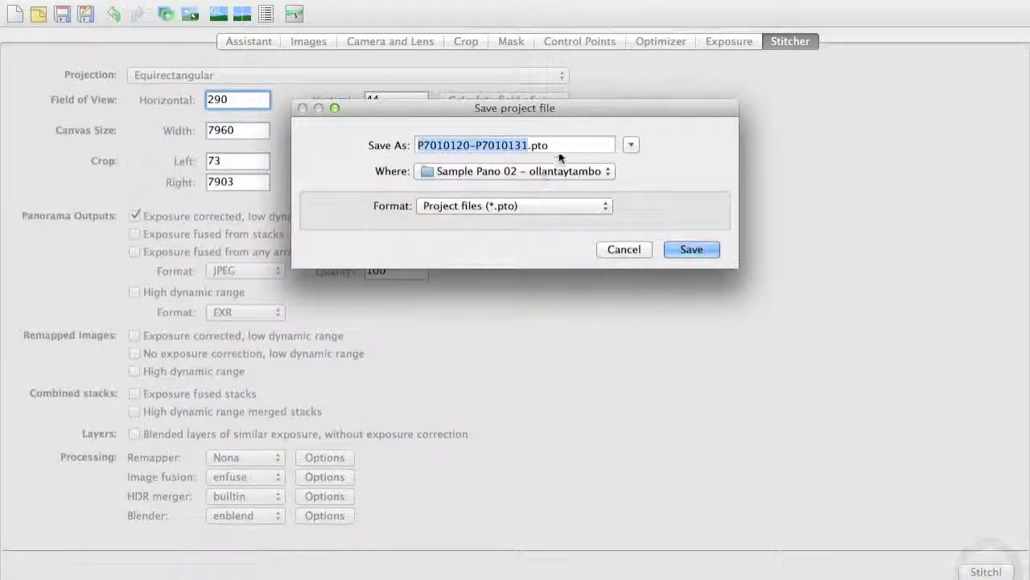
{"action": "left_click", "coordinate": [588, 207]}
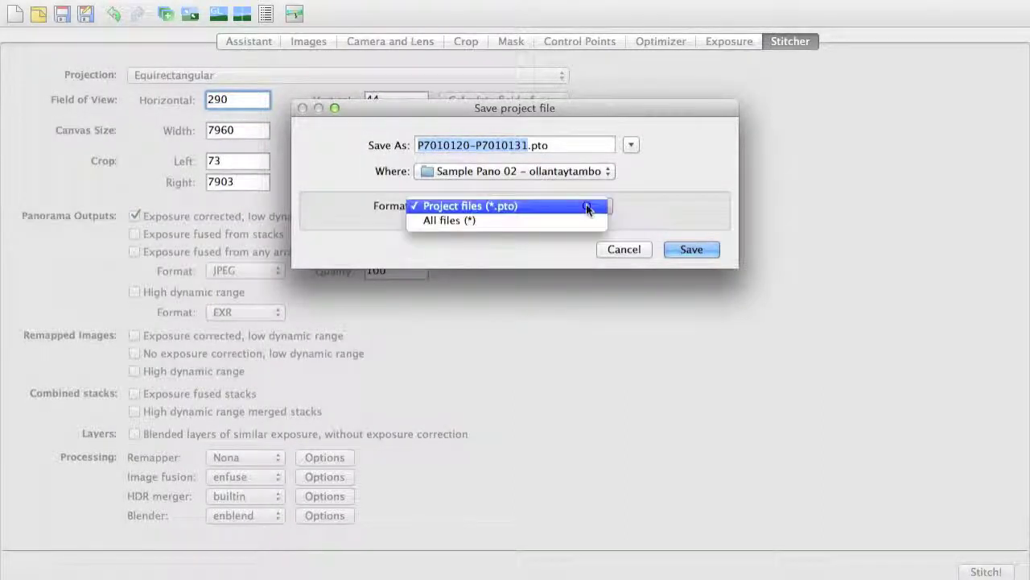
{"action": "left_click", "coordinate": [587, 206]}
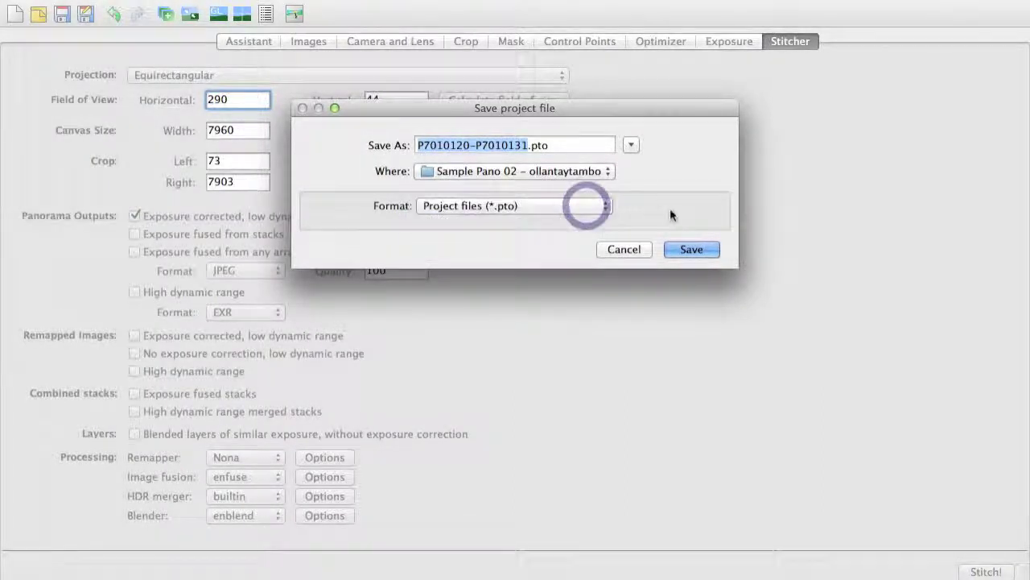
{"action": "left_click", "coordinate": [631, 250]}
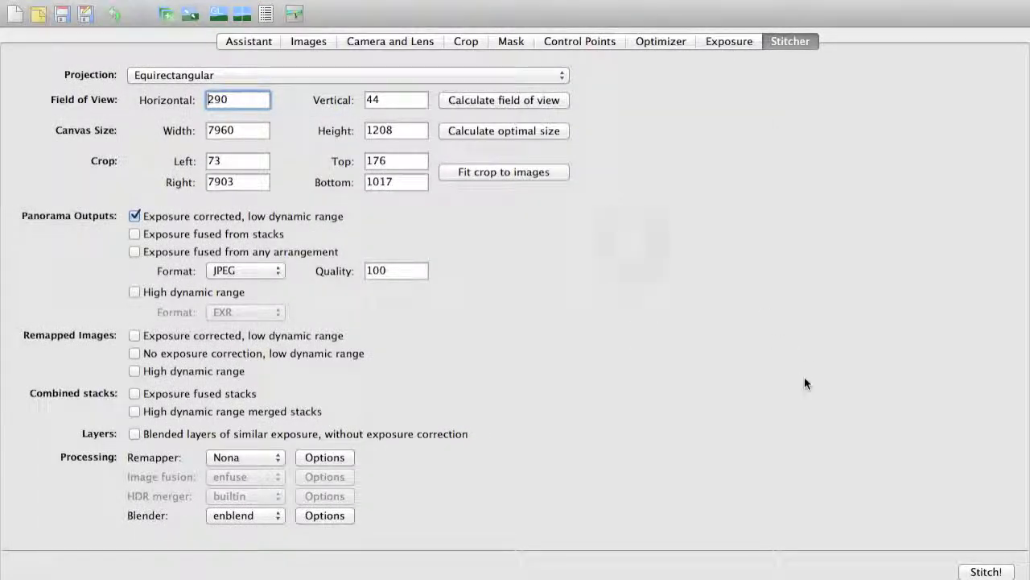